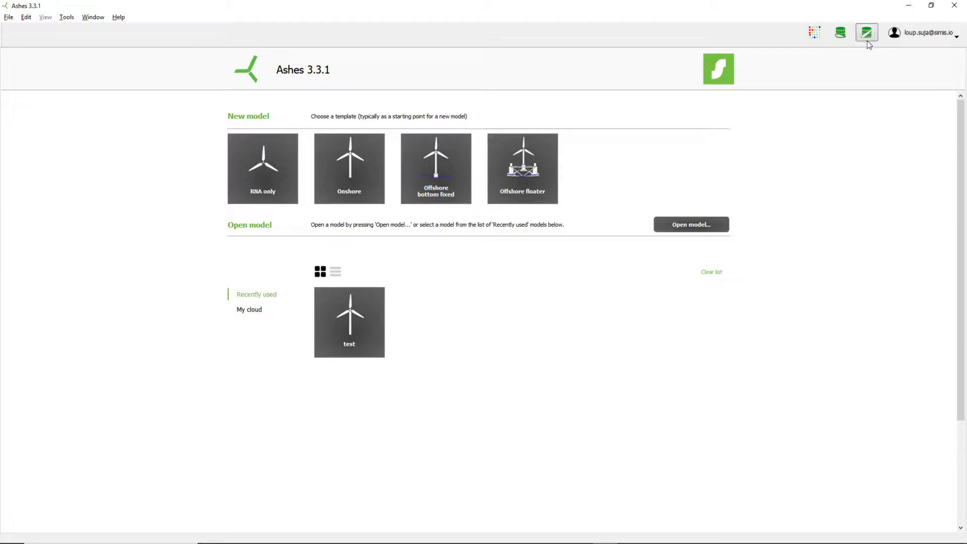
- Open the airfoil database and select NACA64-618 to show its shape, 18 % thickness and polar sets
left_click(841, 35)
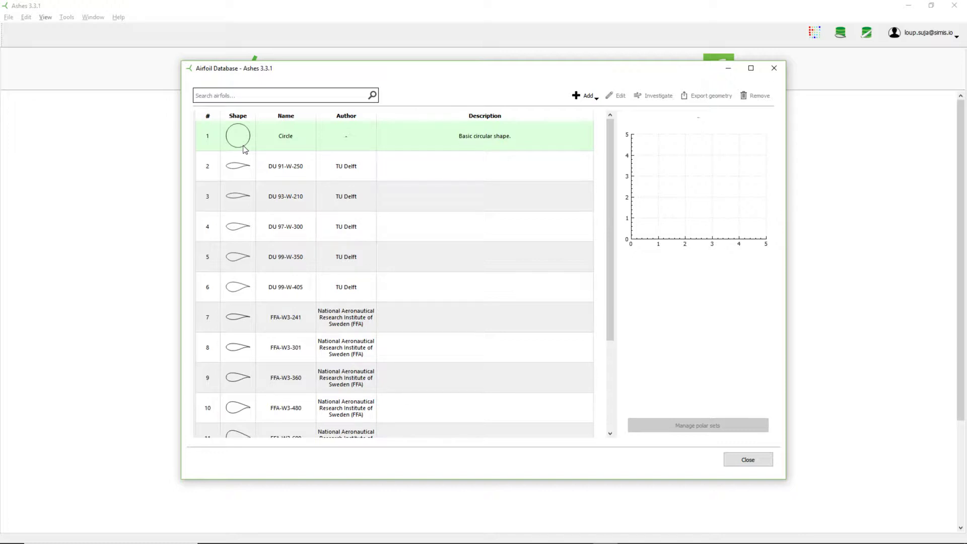
scroll(245, 149, "down", 3)
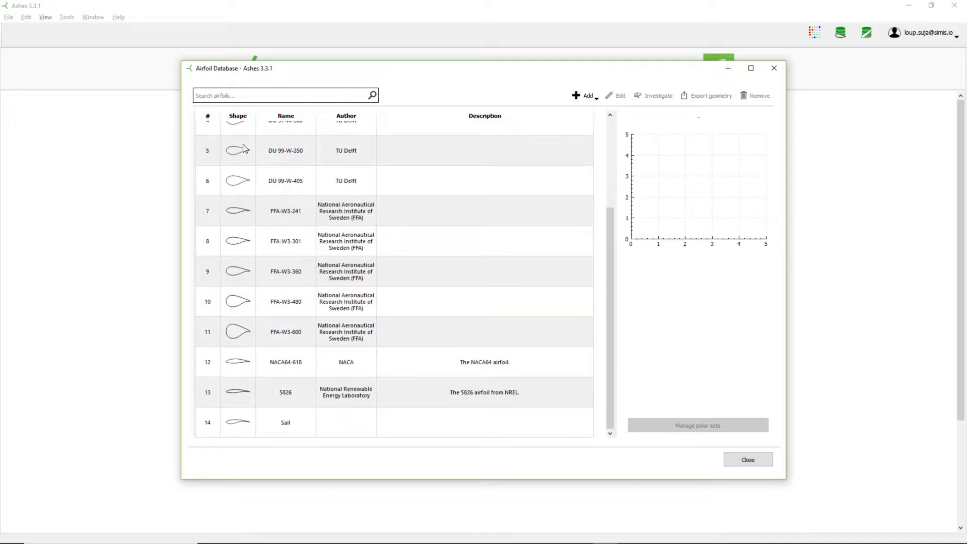
scroll(244, 149, "up", 3)
scroll(245, 148, "down", 3)
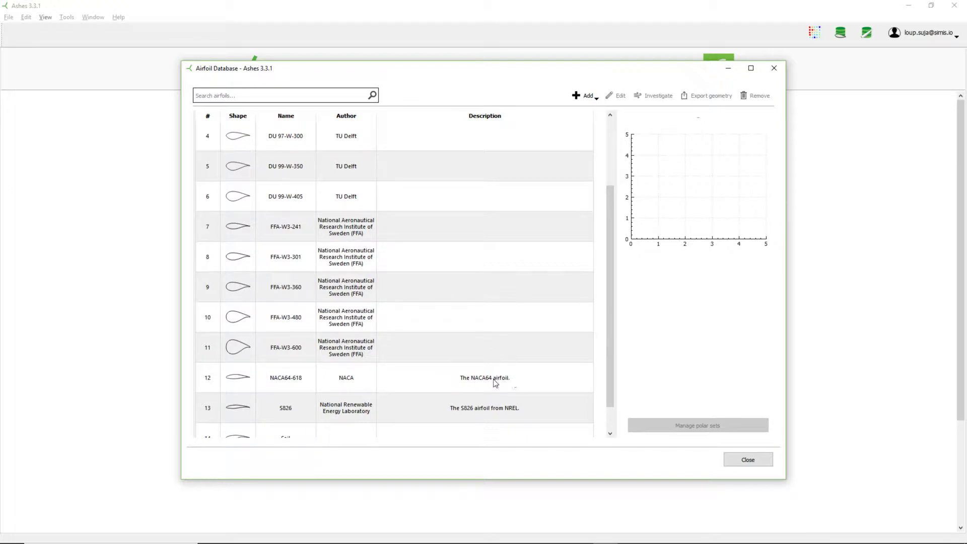
left_click(238, 381)
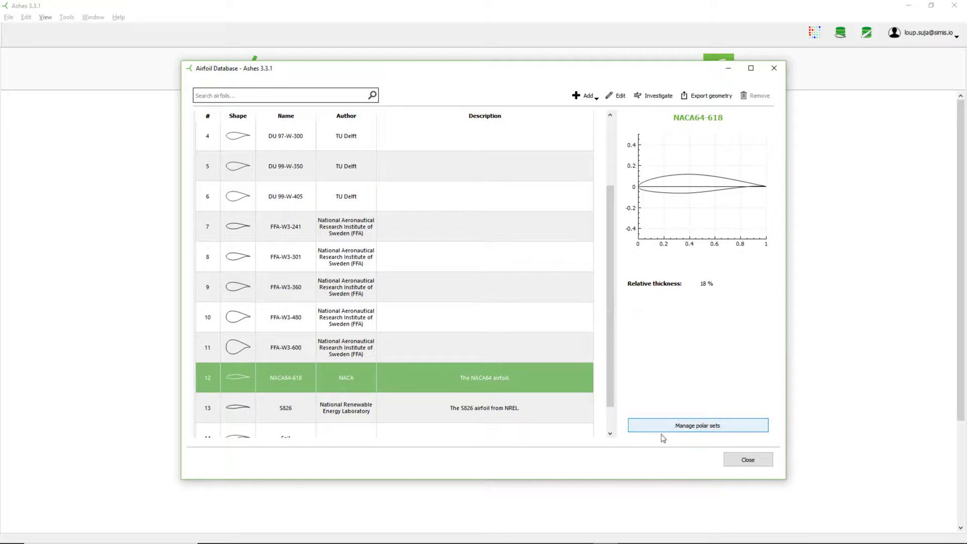
left_click(709, 427)
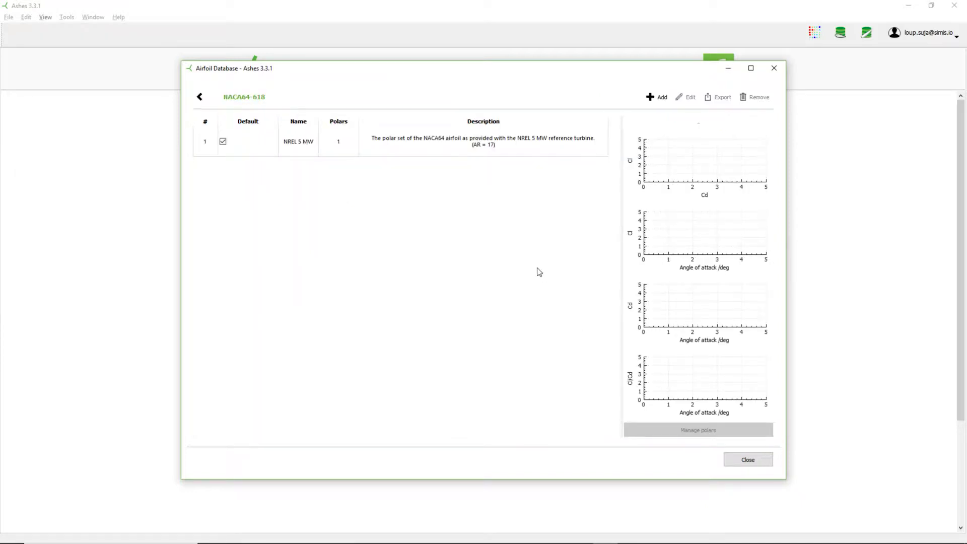
- Display the NREL 5 MW polar set's single polar and its curves for NACA64-618
left_click(446, 140)
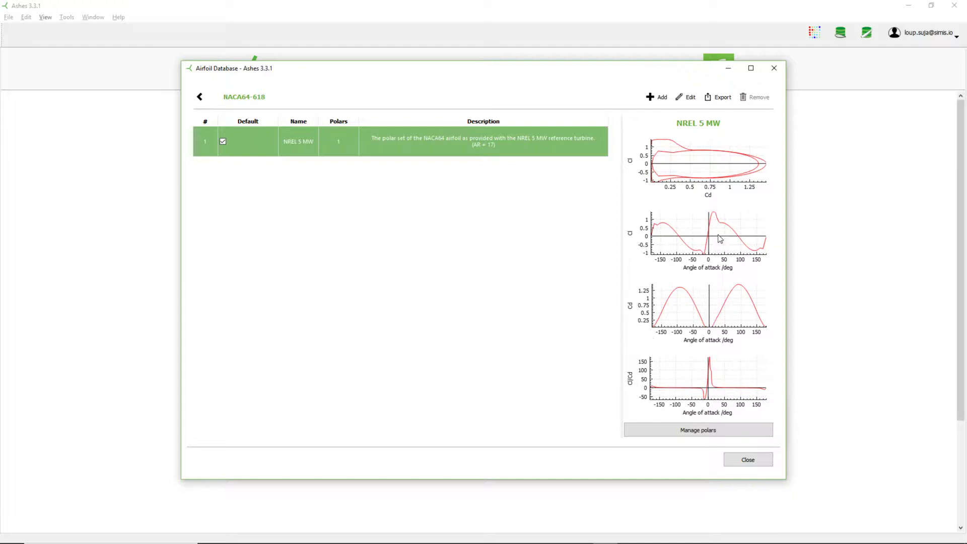
mouse_move(719, 239)
double_click(394, 139)
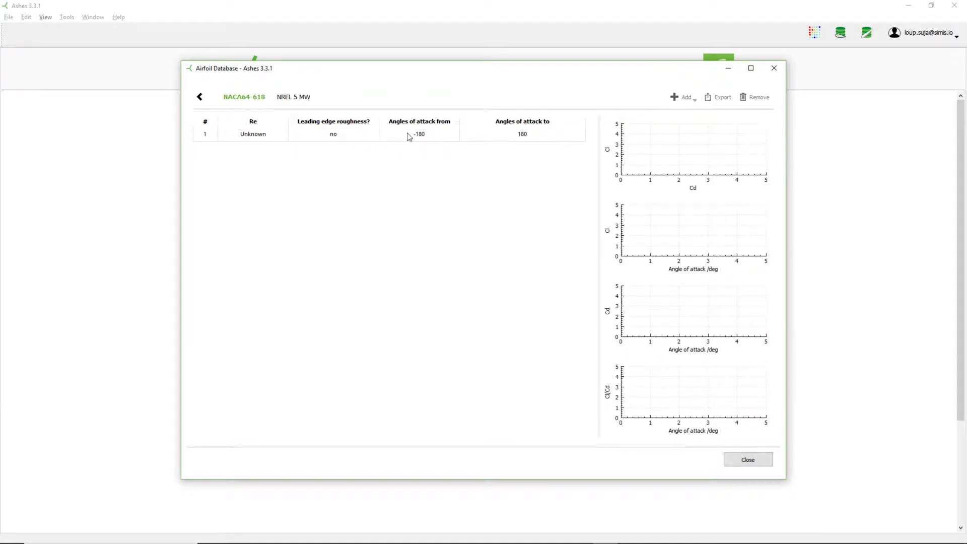
left_click(294, 134)
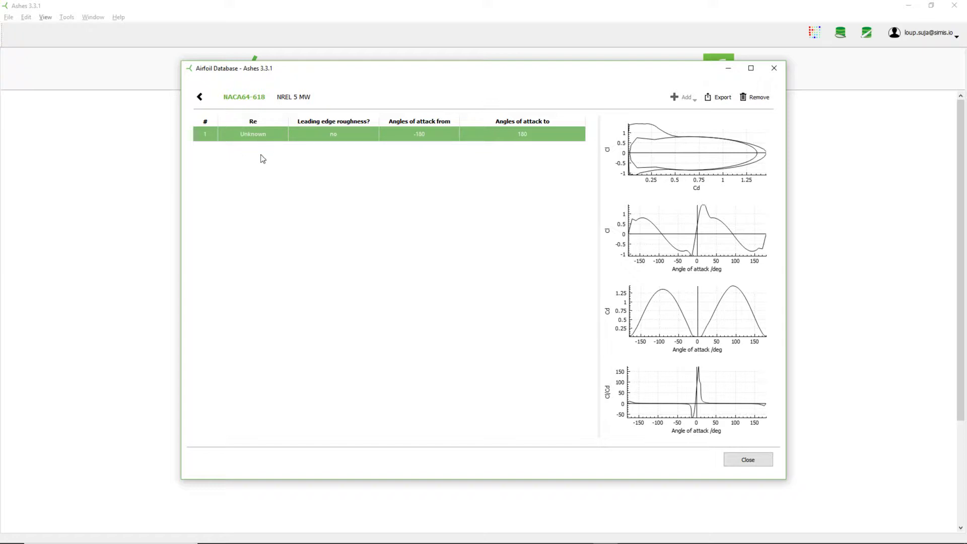
left_click(200, 98)
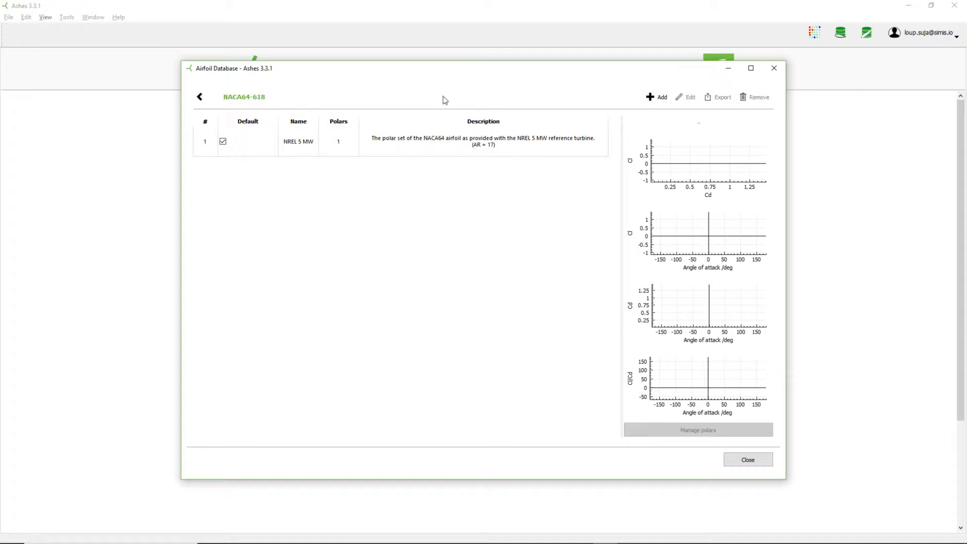
left_click(661, 99)
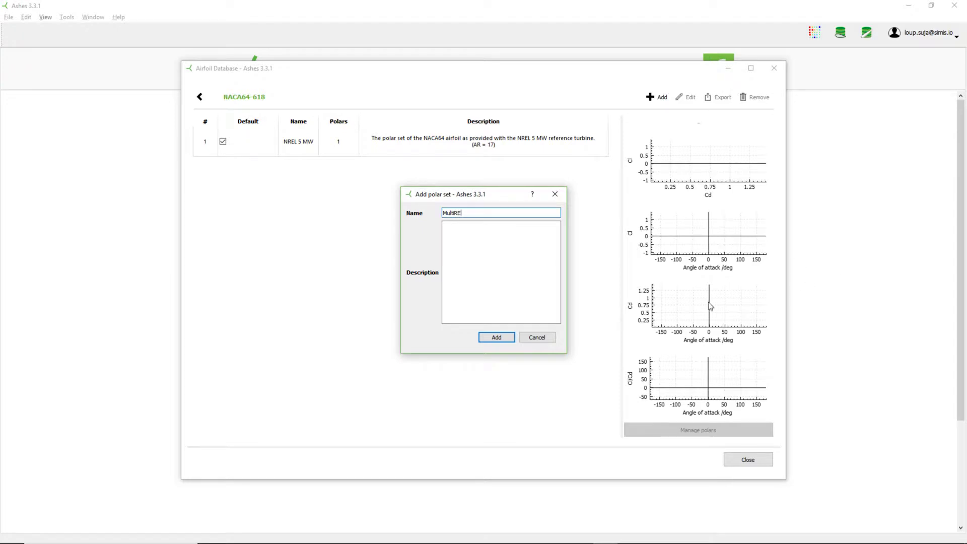
- Create an empty polar set named MultiRE for NACA64-618 and select it
left_click(497, 337)
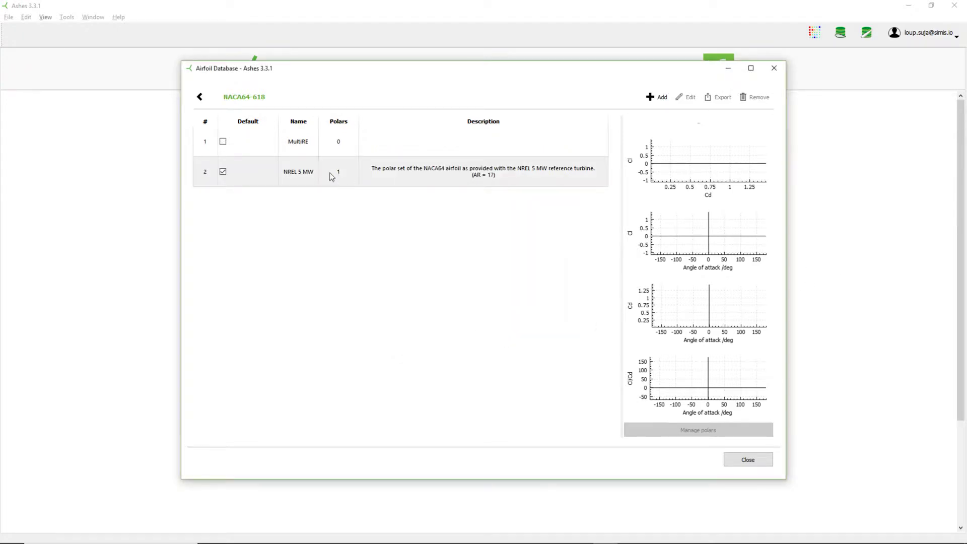
left_click(383, 146)
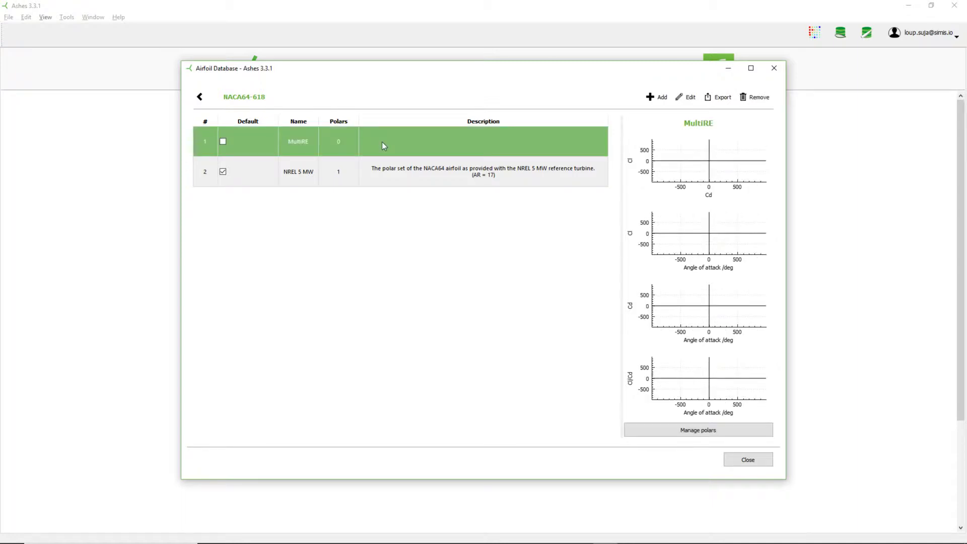
- Open the MultiRE polar set and choose to compute its polars with XFoil
double_click(382, 143)
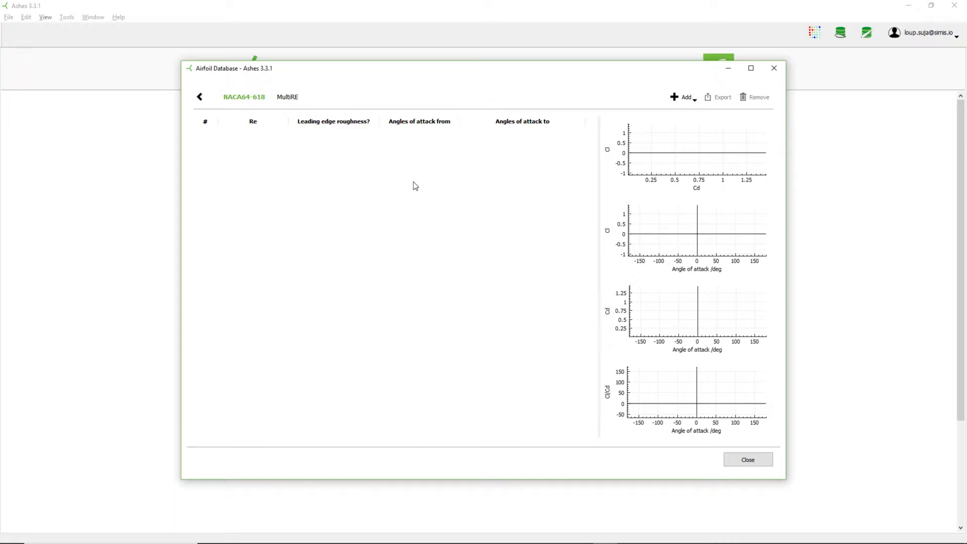
left_click(692, 99)
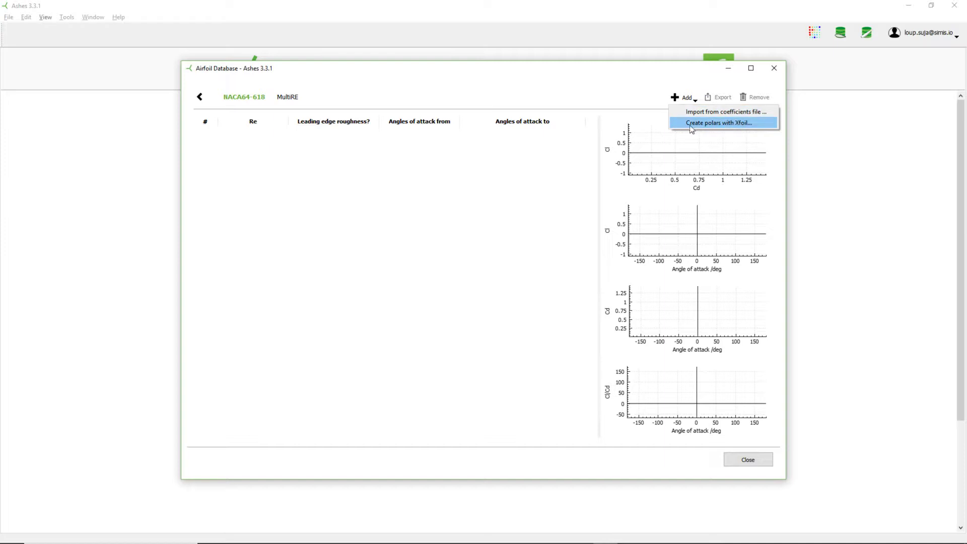
left_click(746, 124)
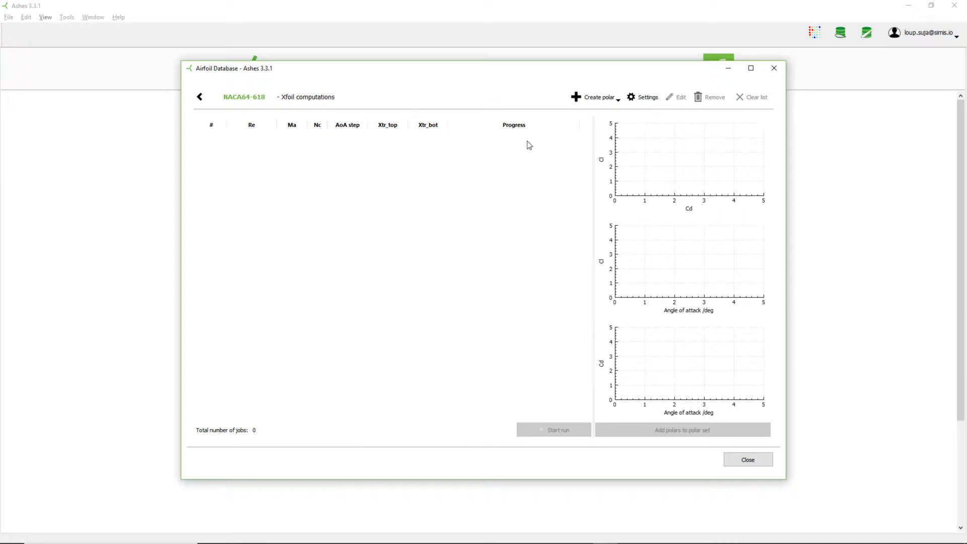
- Create a custom XFoil polar at Re 1.000 x E6, Mach 0.333, with a 2° angle-of-attack step
left_click(608, 99)
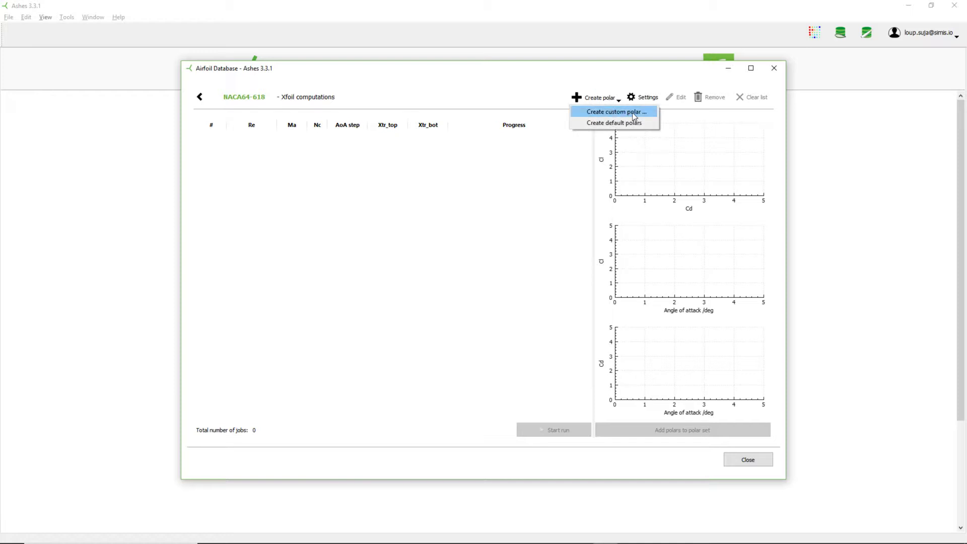
left_click(632, 113)
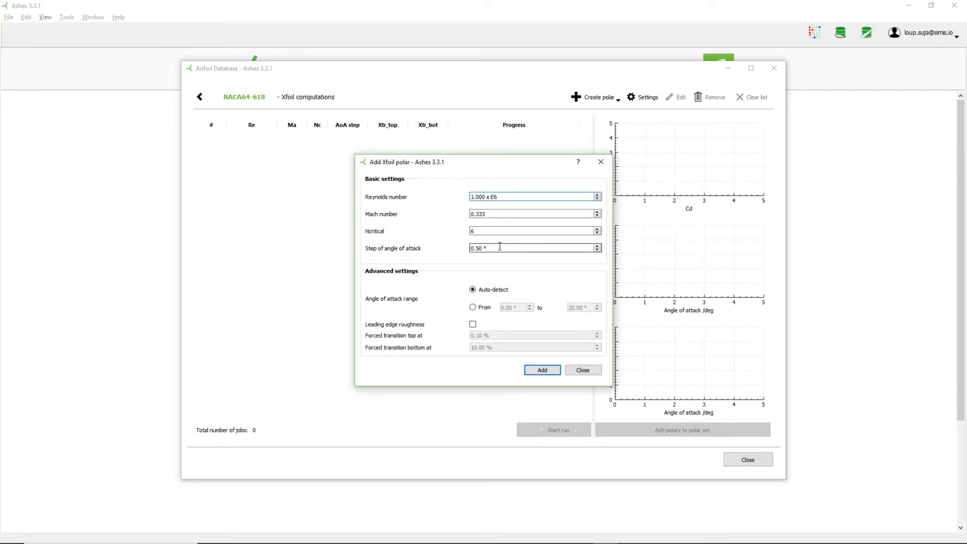
left_click_drag(500, 247, 461, 248)
type("2")
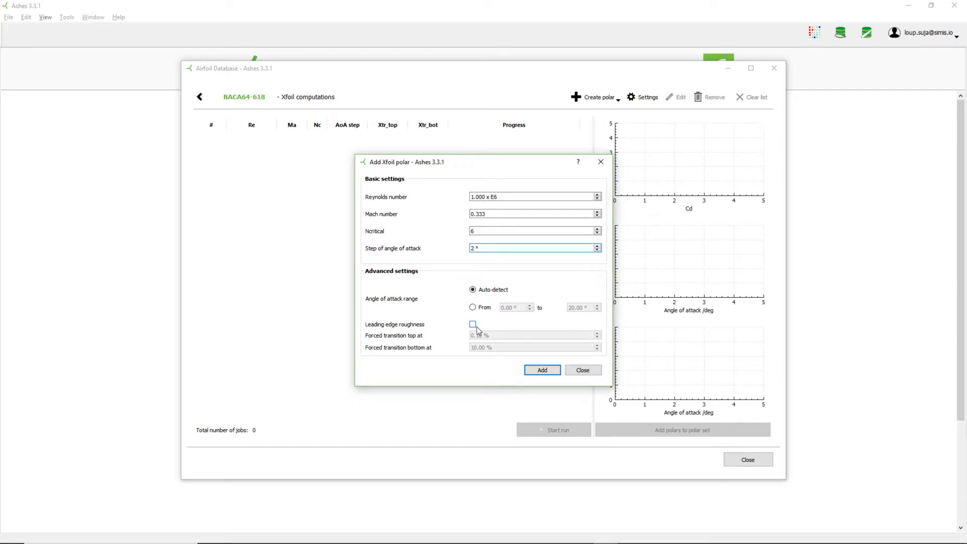
- Queue XFoil polars at Reynolds 1e+06, 500000, 100000 and 50000, then close the setup window
left_click(541, 371)
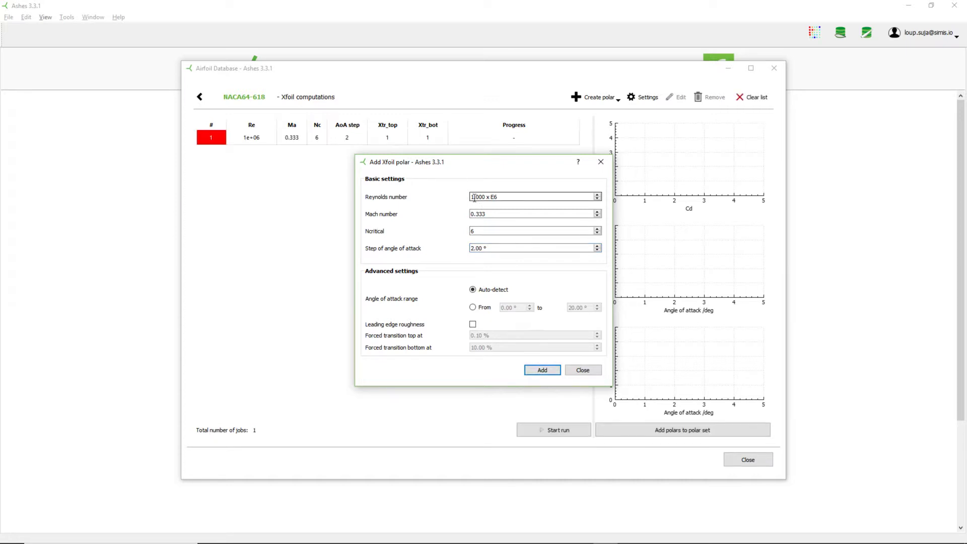
left_click_drag(479, 198, 464, 201)
type("0.5")
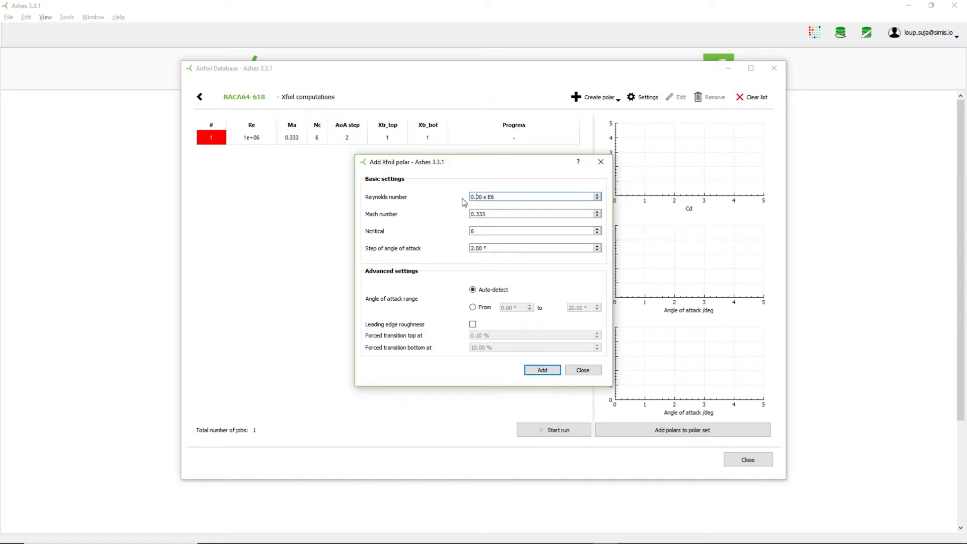
left_click(537, 371)
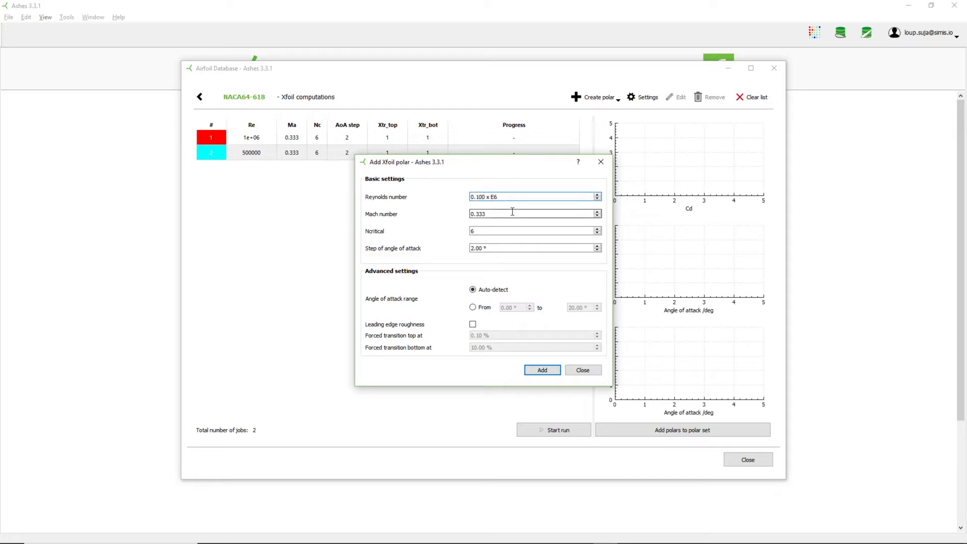
left_click(529, 370)
left_click(480, 197)
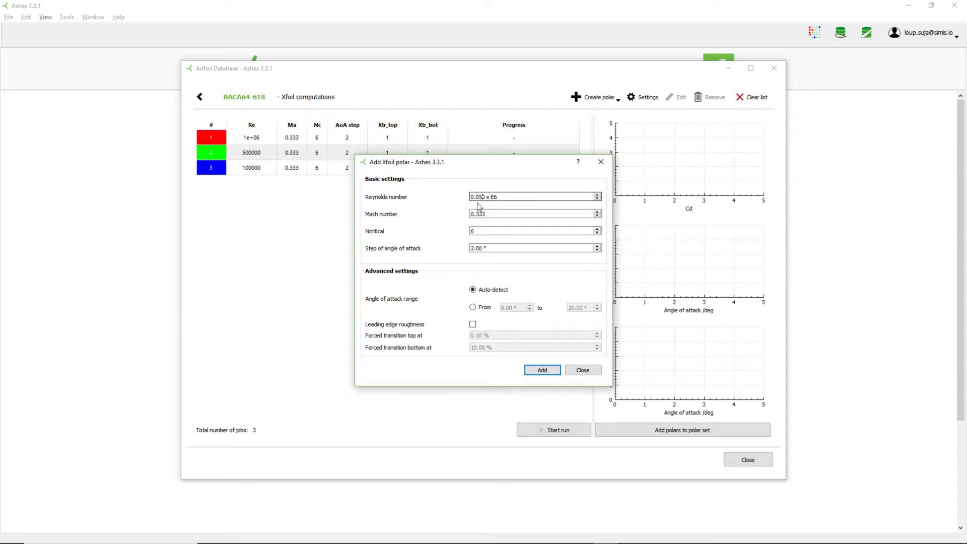
left_click(542, 371)
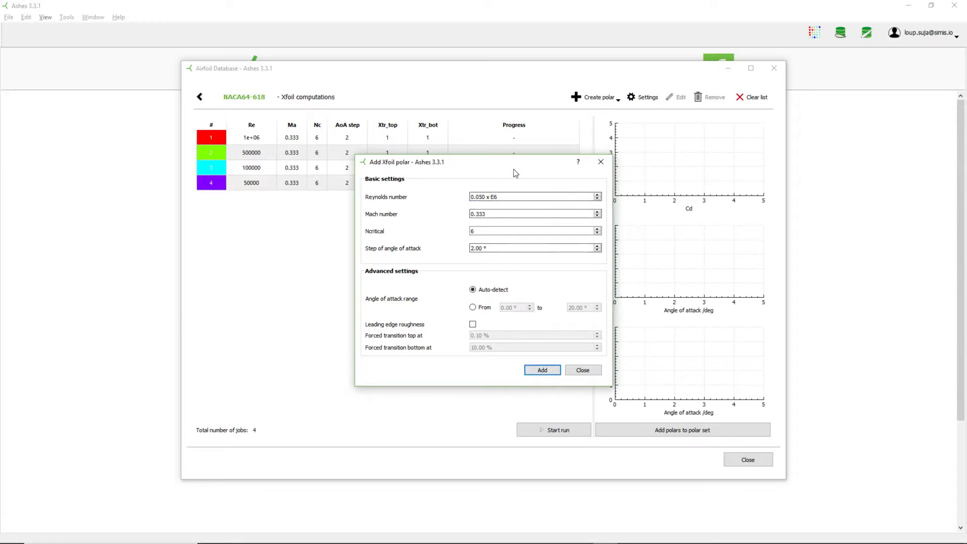
left_click_drag(514, 163, 565, 183)
left_click(634, 390)
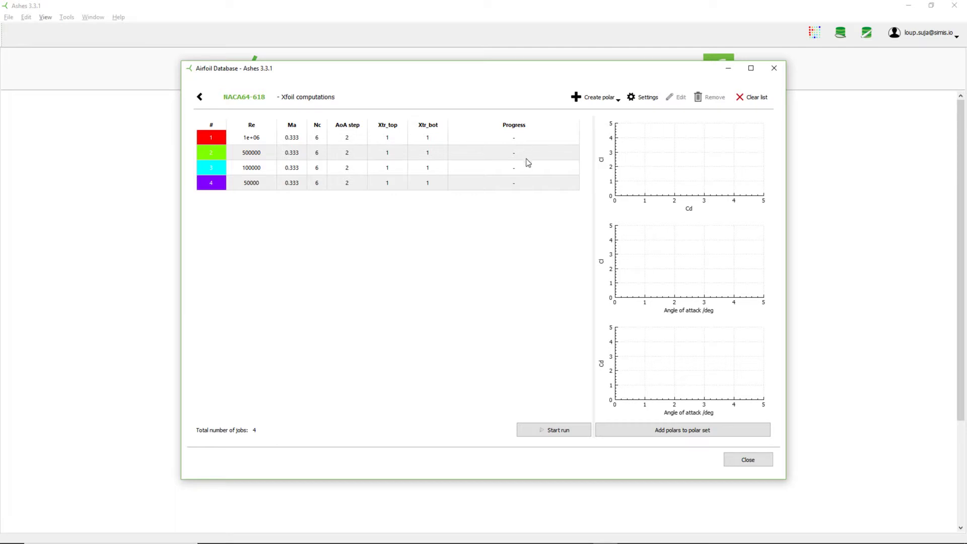
- Run the four queued XFoil jobs until all show Completed with curves plotted
left_click(554, 433)
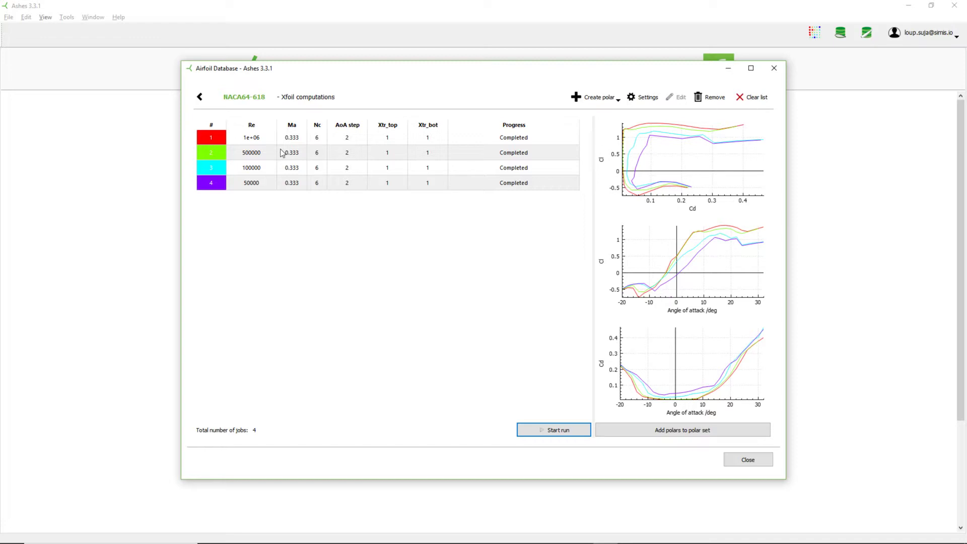
- Store the computed polars in the MultiRE set and dismiss the polars-added notice
left_click(674, 432)
left_click(674, 430)
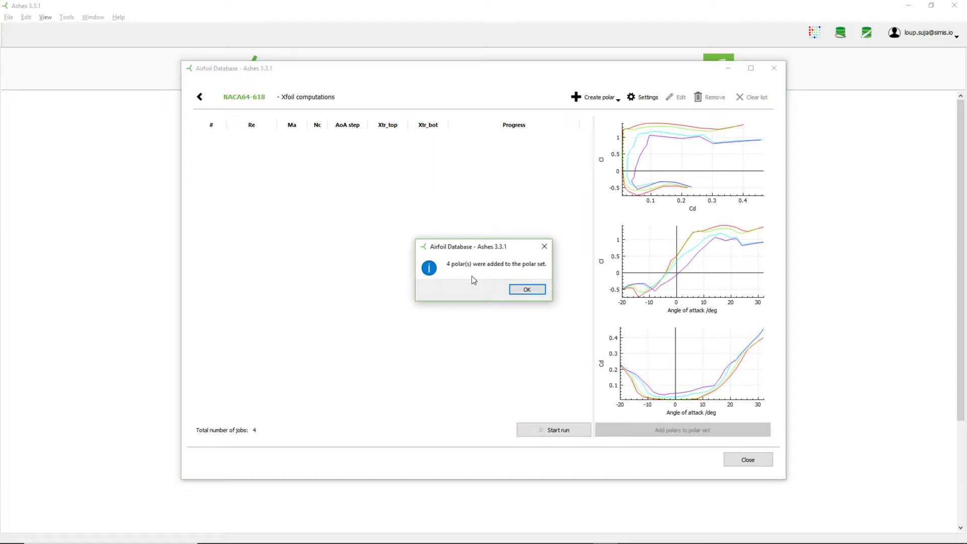
left_click(526, 291)
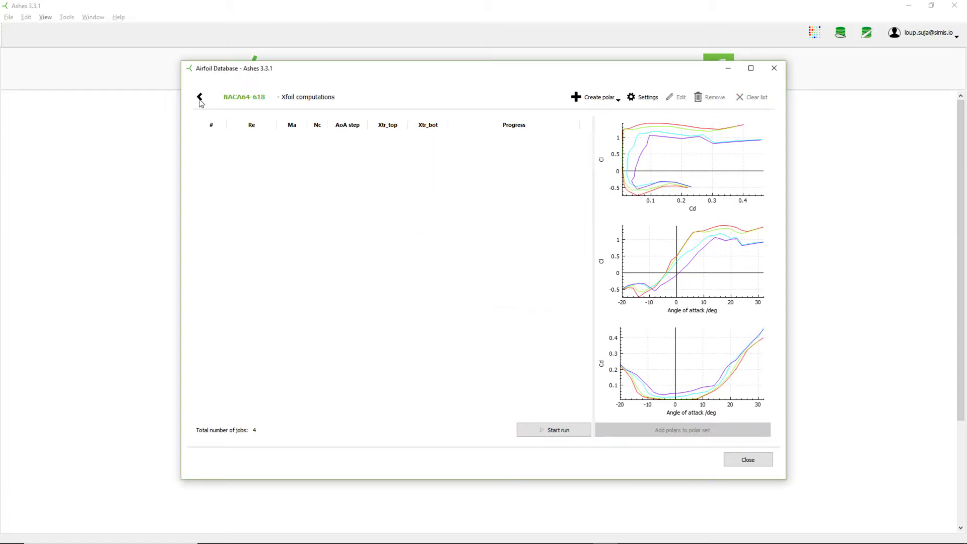
- Return to the NACA64-618 polar-set list and show the NREL 5 MW curves
left_click(200, 97)
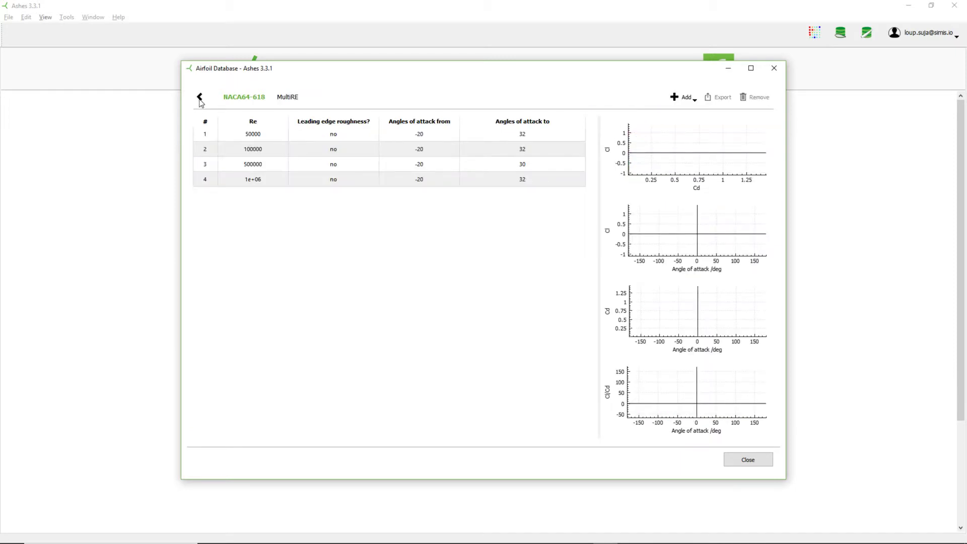
left_click(199, 97)
left_click_drag(335, 72, 371, 69)
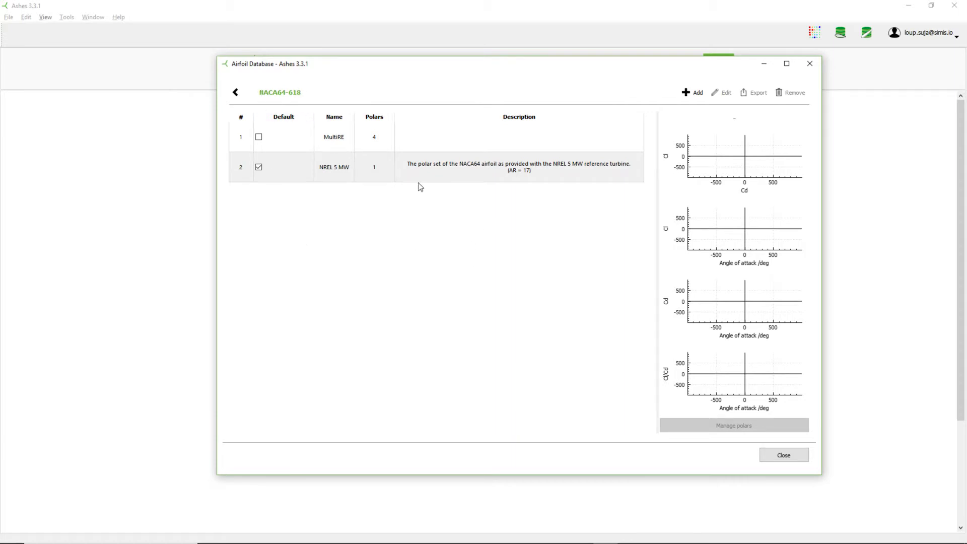
left_click(377, 175)
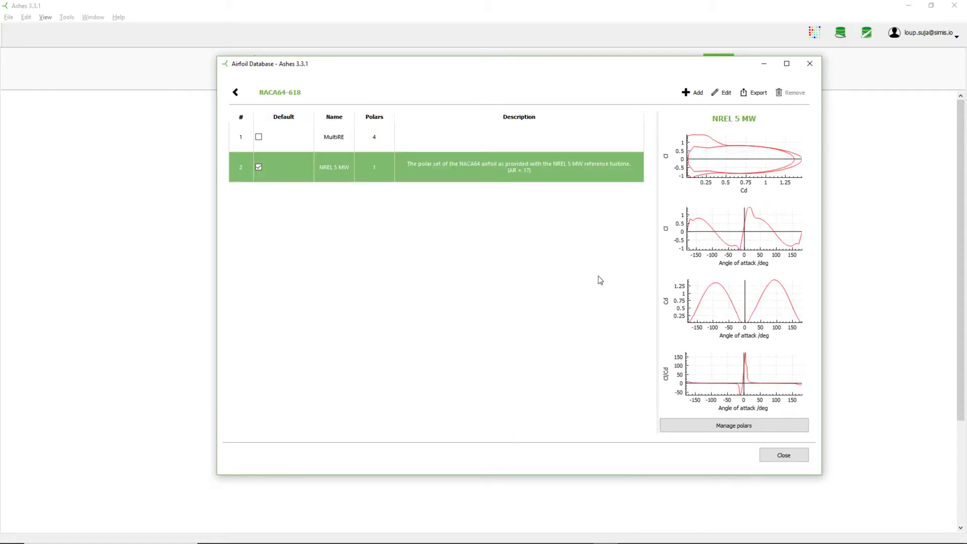
- View the MultiRE polar curves for comparison, then return to the airfoil list
left_click(335, 143)
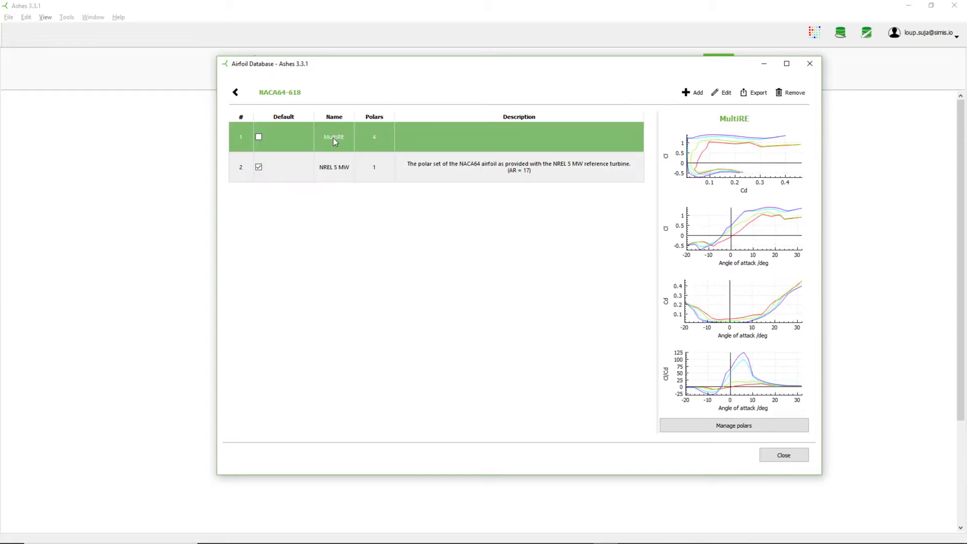
left_click(235, 94)
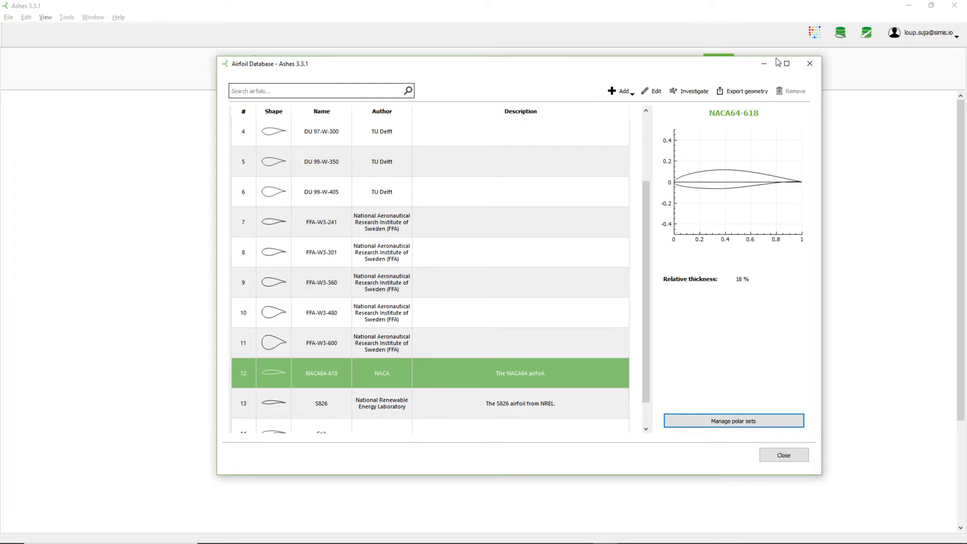
- Close the airfoil database, start a new Onshore turbine model, and open its blade database
left_click(809, 65)
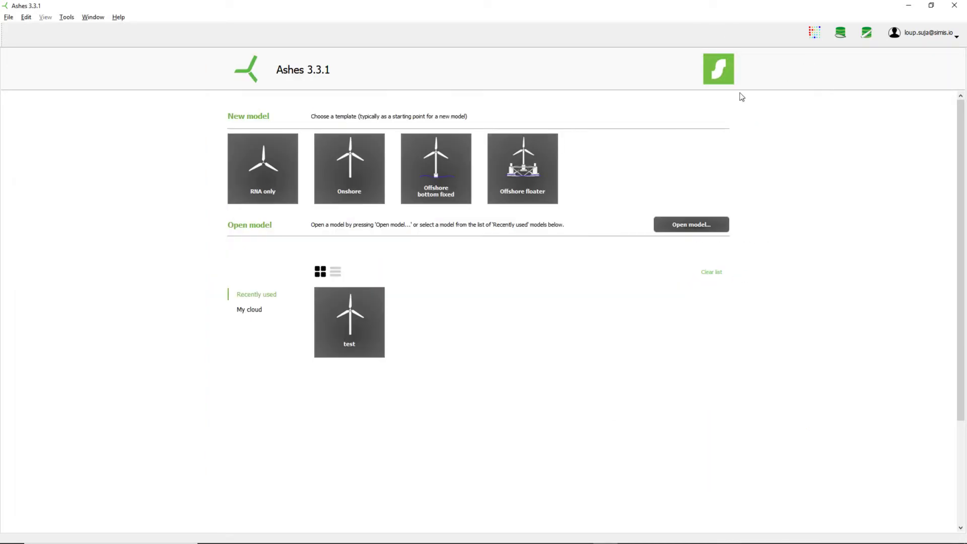
left_click(350, 169)
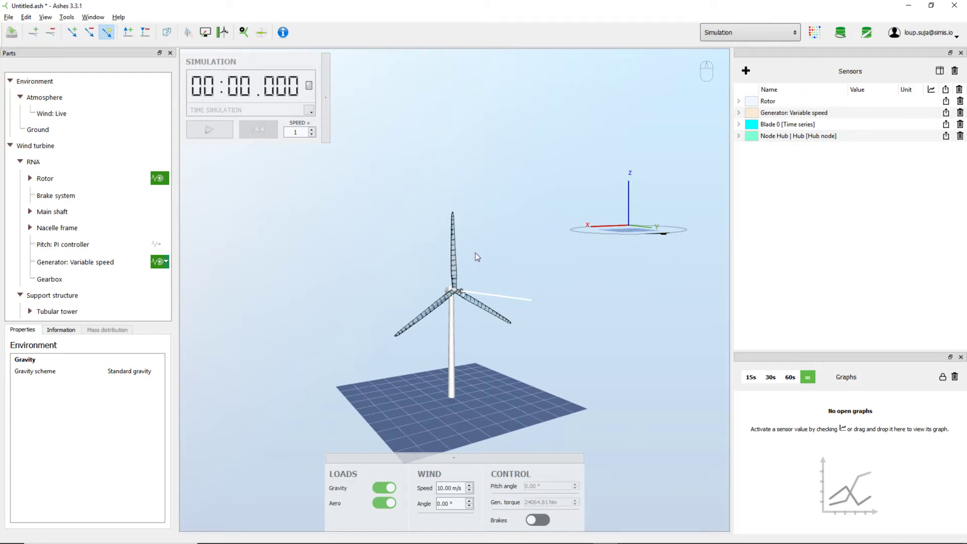
mouse_move(475, 253)
left_mouse_down()
mouse_move(464, 262)
mouse_move(471, 254)
left_mouse_up()
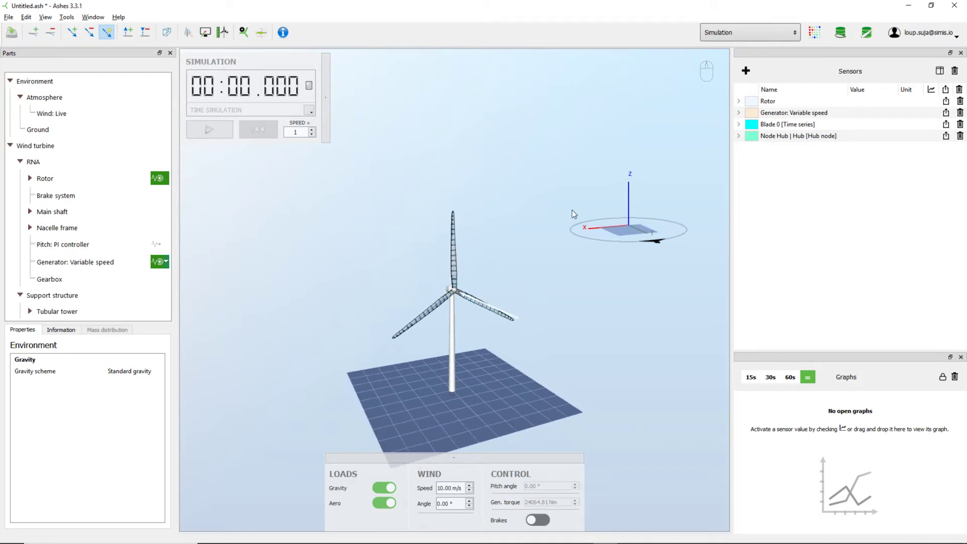
left_click(867, 33)
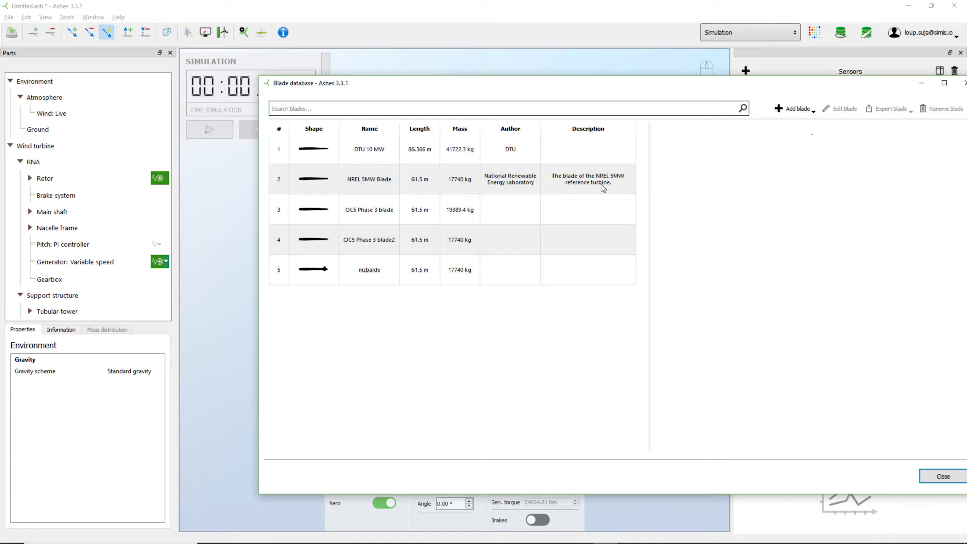
left_click(324, 181)
left_click_drag(454, 86, 350, 80)
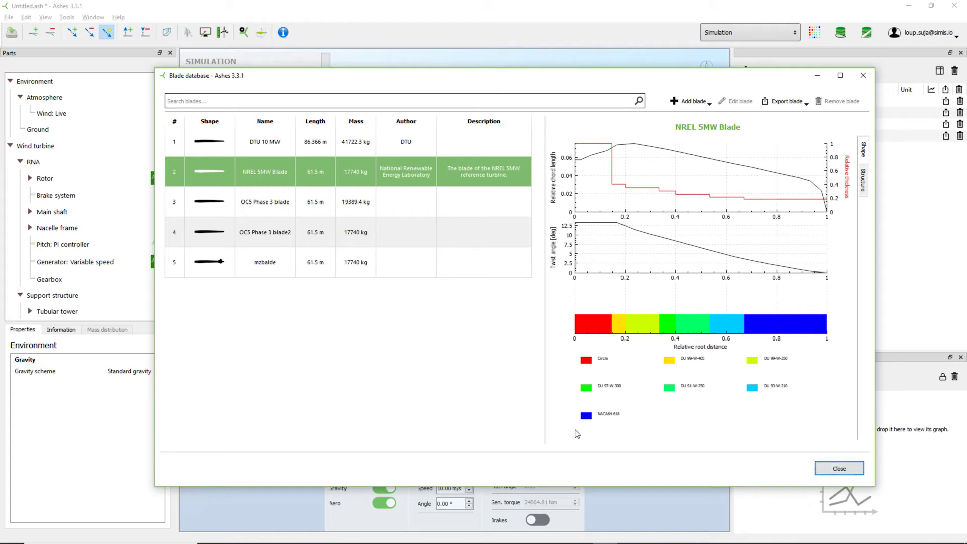
left_click(851, 470)
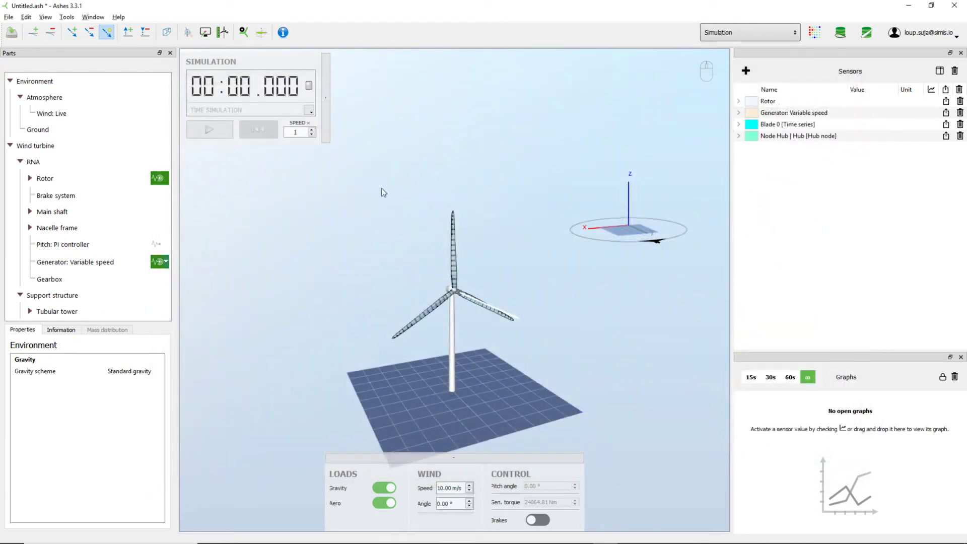
- Switch the NACA64-618 airfoil's polar set from NREL 5 MW to MultiRE and apply
left_click(262, 33)
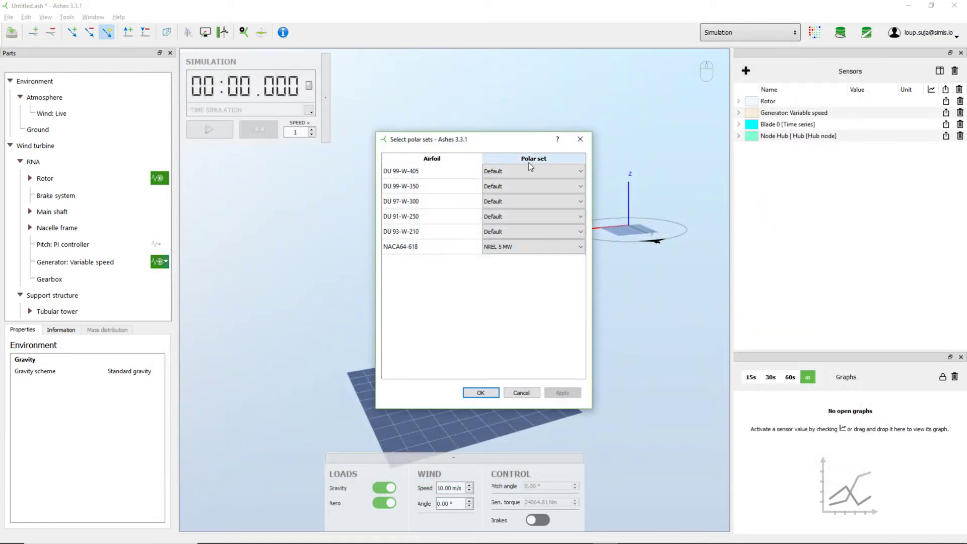
left_click_drag(500, 143, 537, 89)
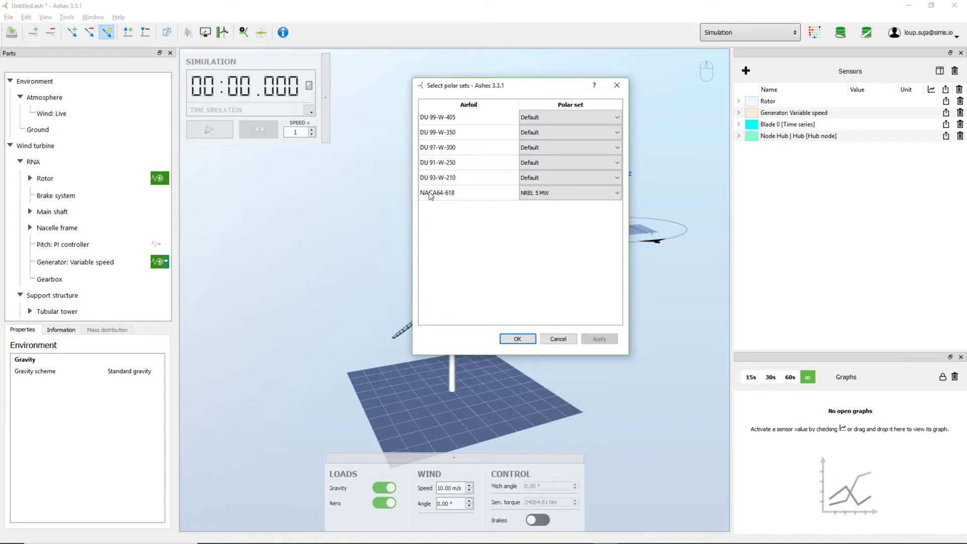
left_click(455, 194)
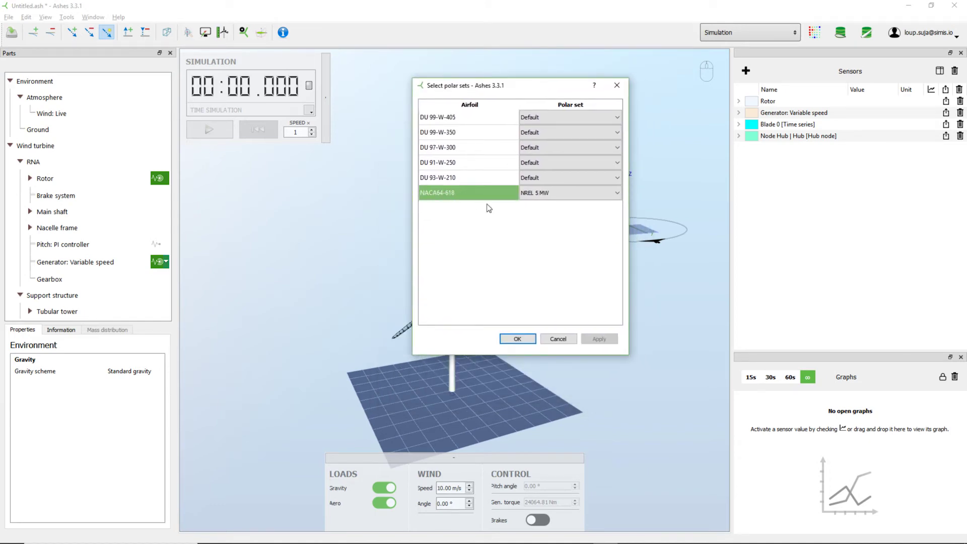
left_click(554, 196)
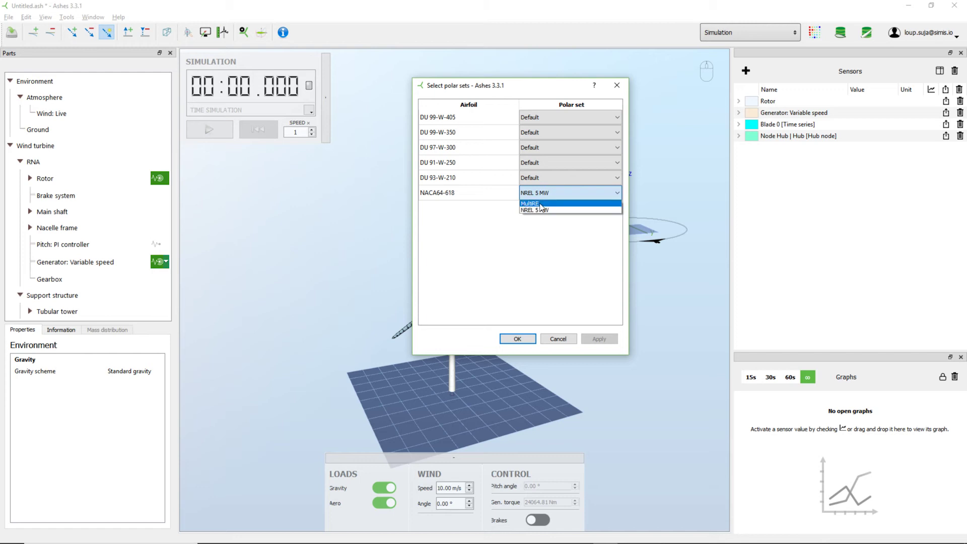
left_click(541, 204)
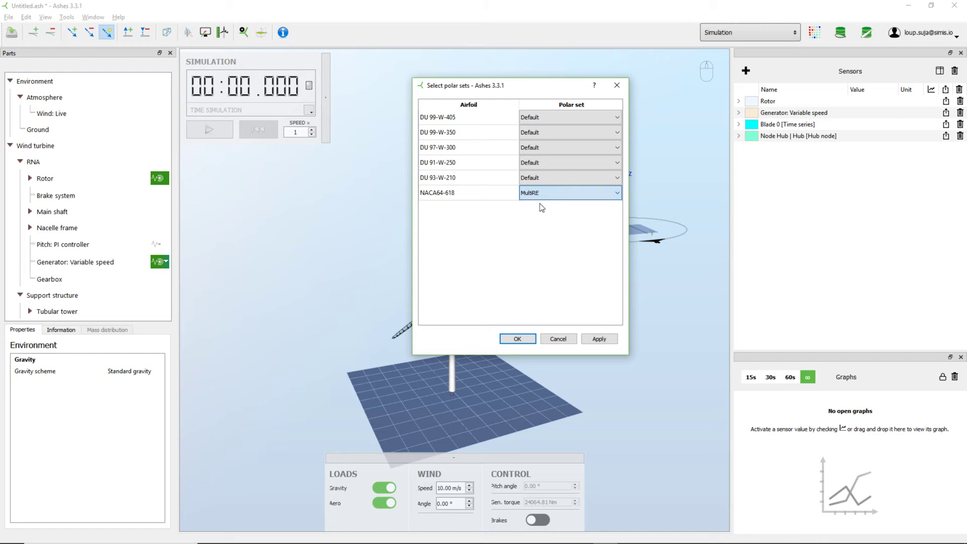
left_click(599, 339)
- Confirm the MultiRE polar-set assignment and close the polar-set window
left_click(524, 340)
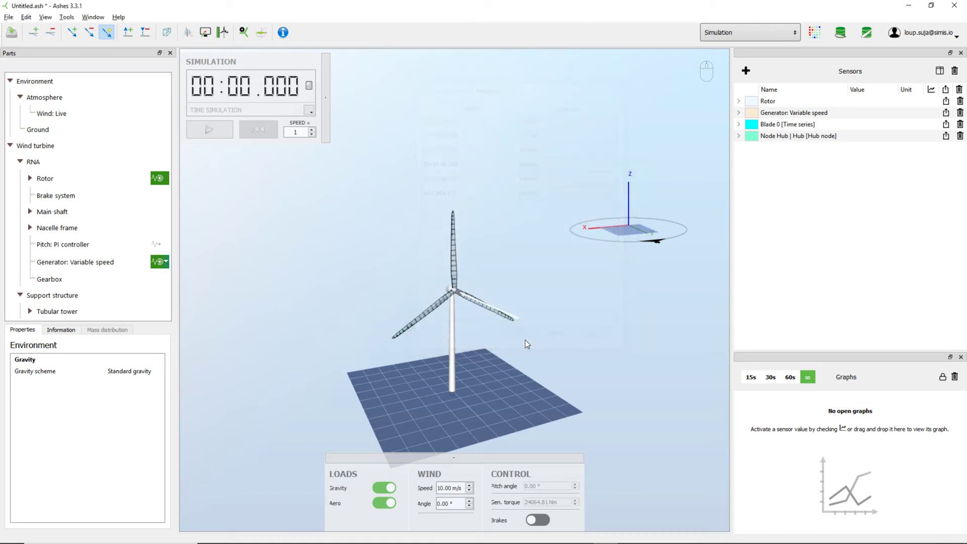
left_click_drag(493, 288, 520, 256)
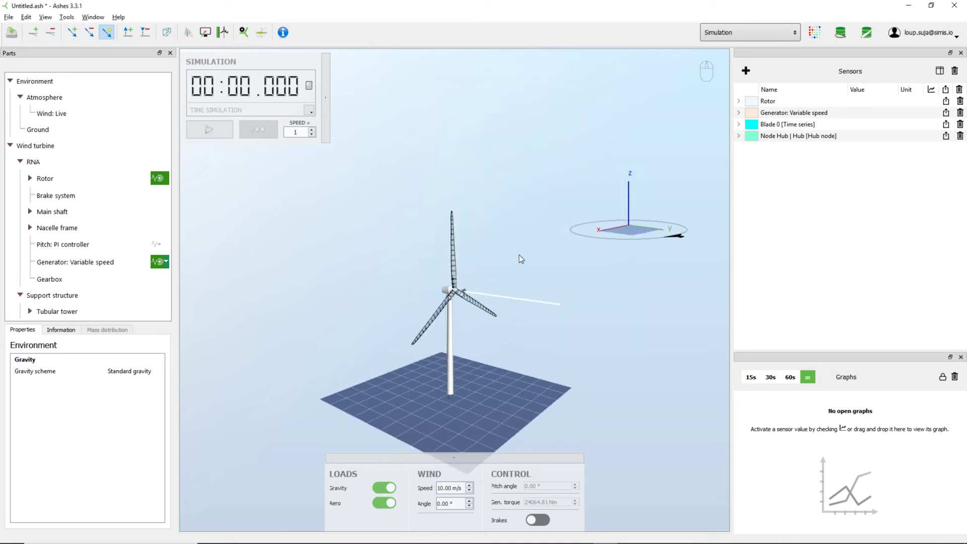
left_click_drag(528, 281, 512, 276)
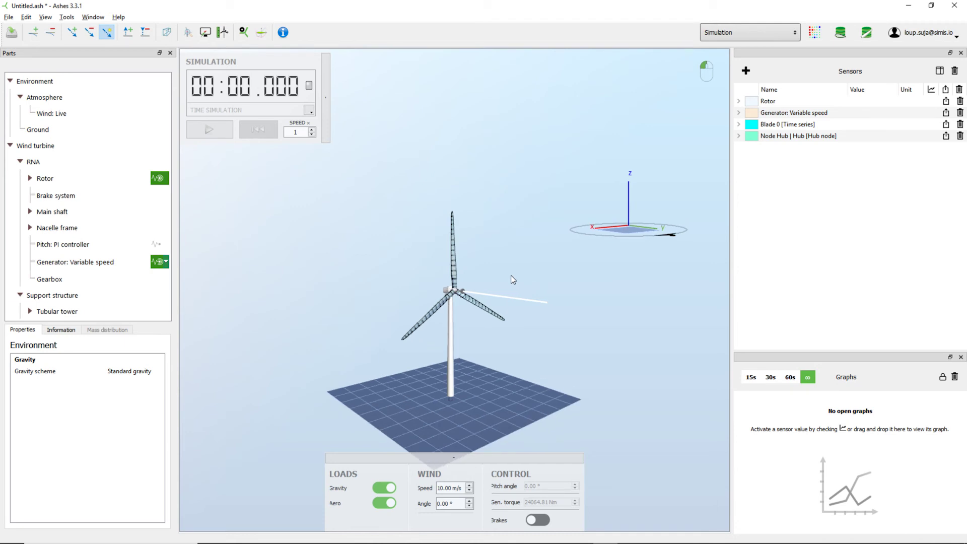
- Run the onshore turbine simulation and pause it at about 6.3 s to inspect blade loads
left_click(209, 129)
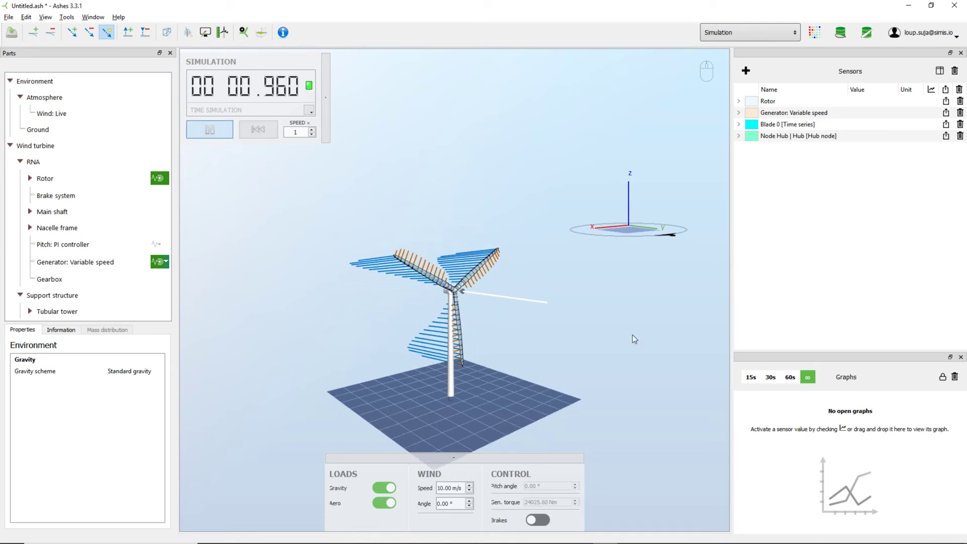
left_click_drag(632, 334, 513, 302)
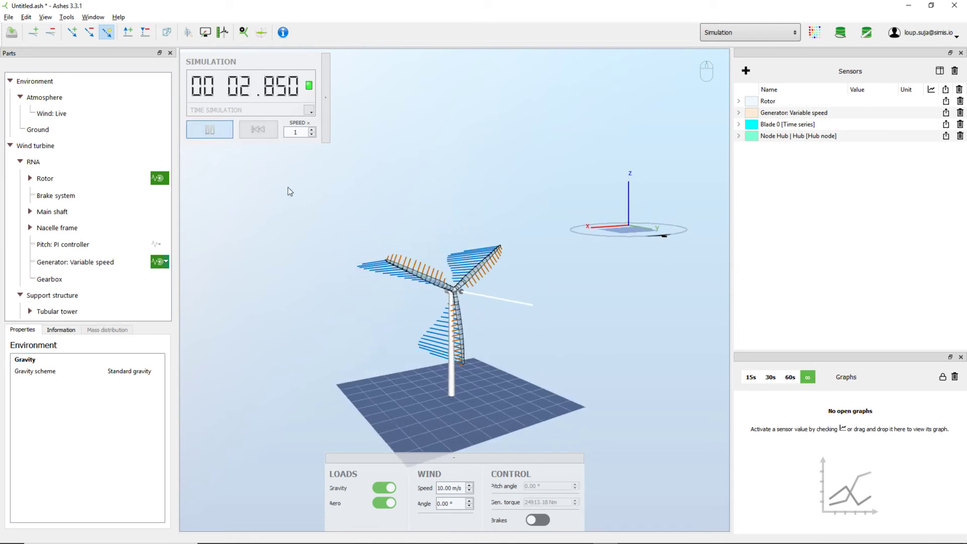
left_click(215, 131)
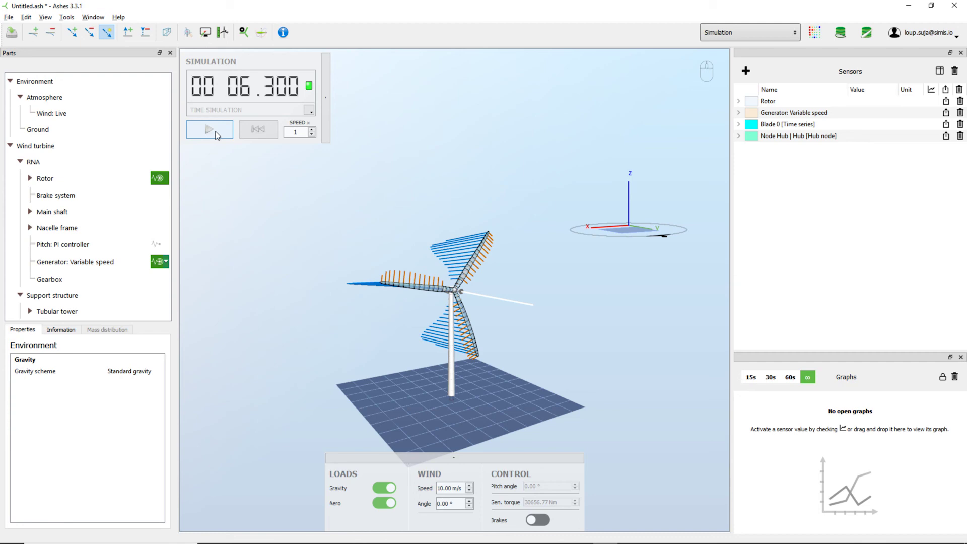
left_click_drag(457, 223, 533, 279)
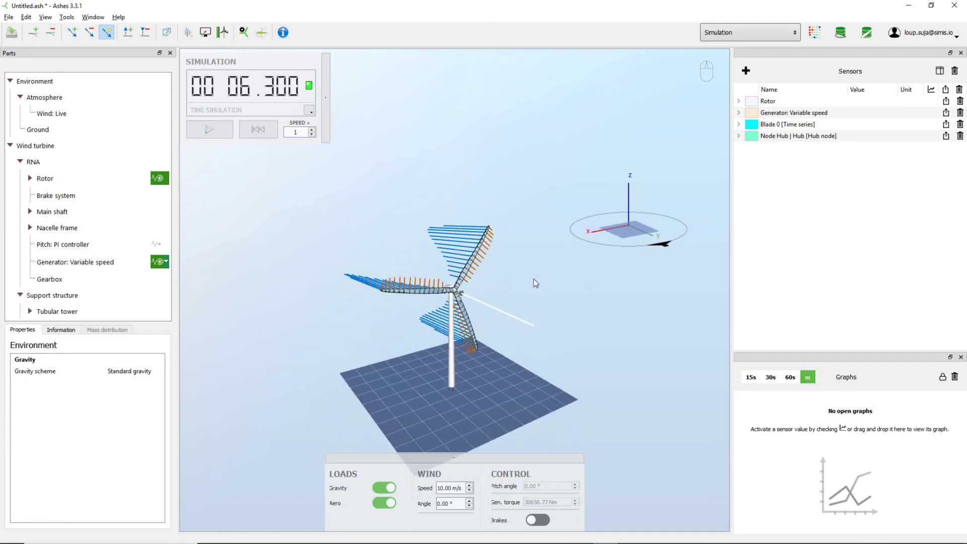
left_click_drag(520, 386, 555, 358)
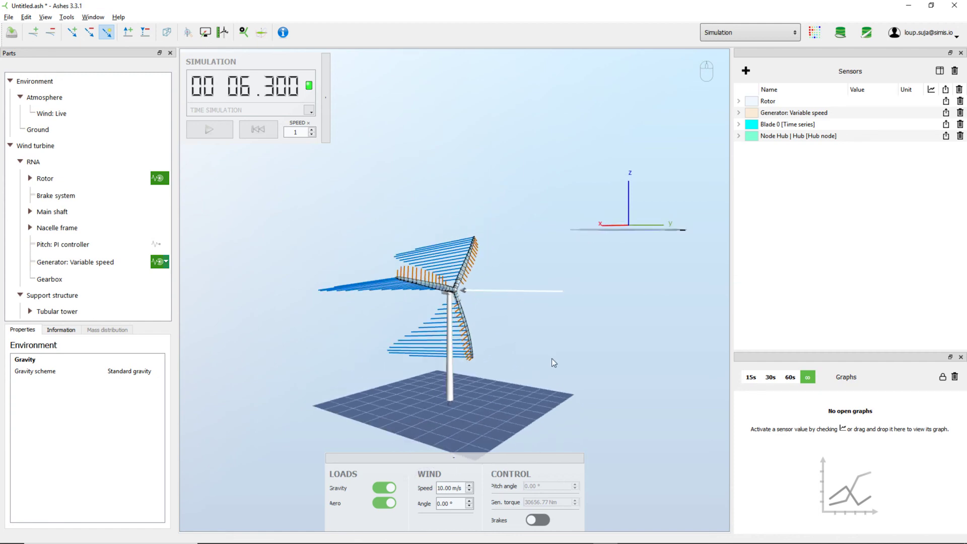